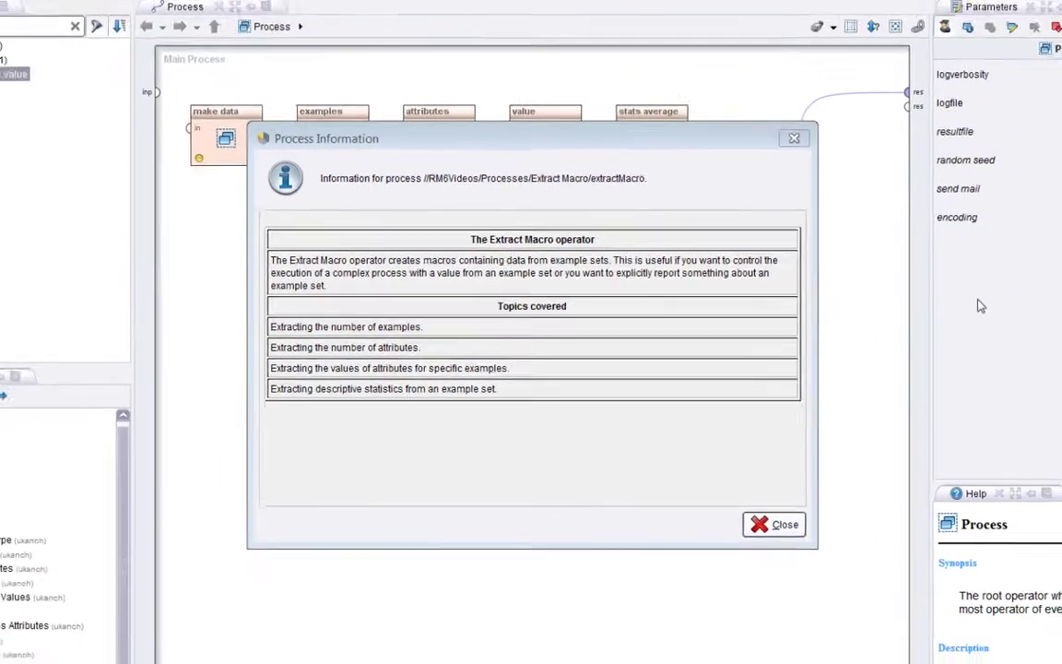
Dismiss the process information, run the extractMacro process and view the statistics of the resulting example set.
left_click(913, 636)
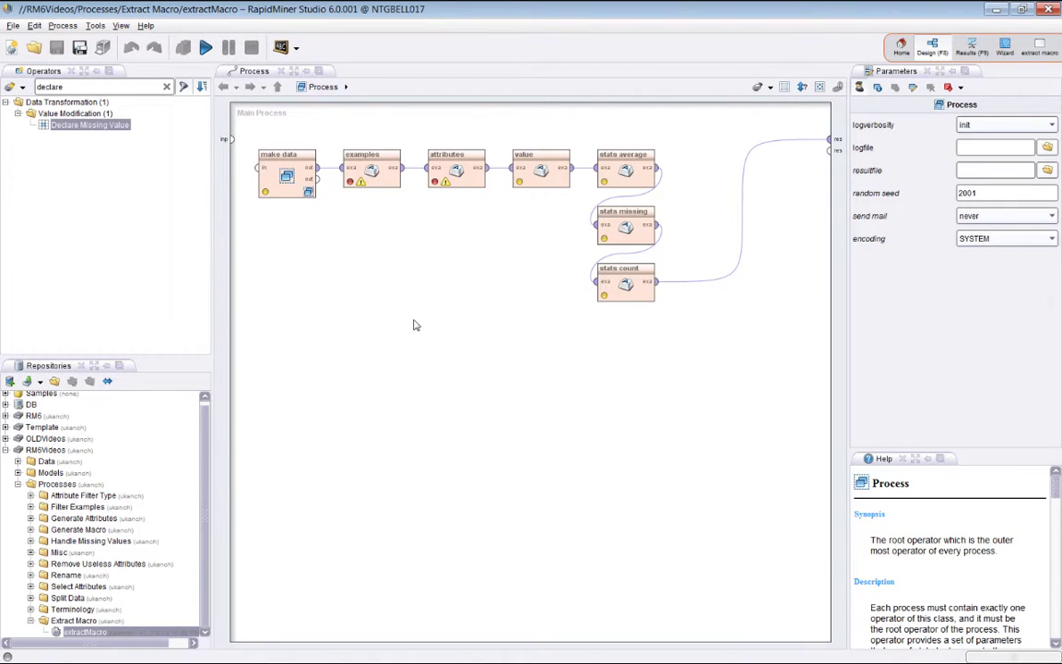
left_click(207, 47)
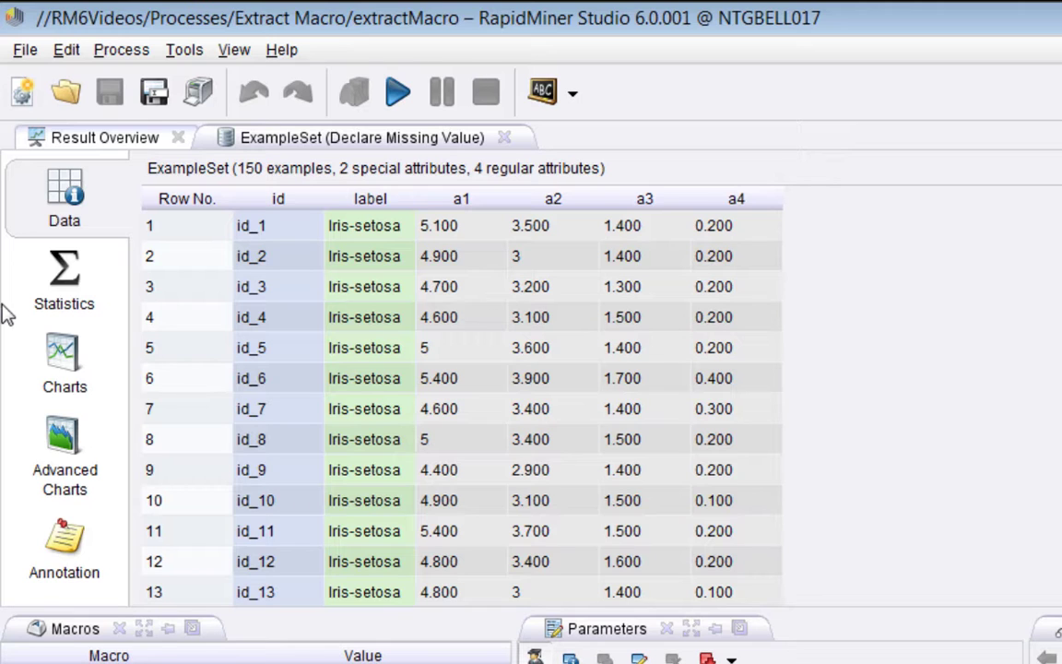
left_click(62, 285)
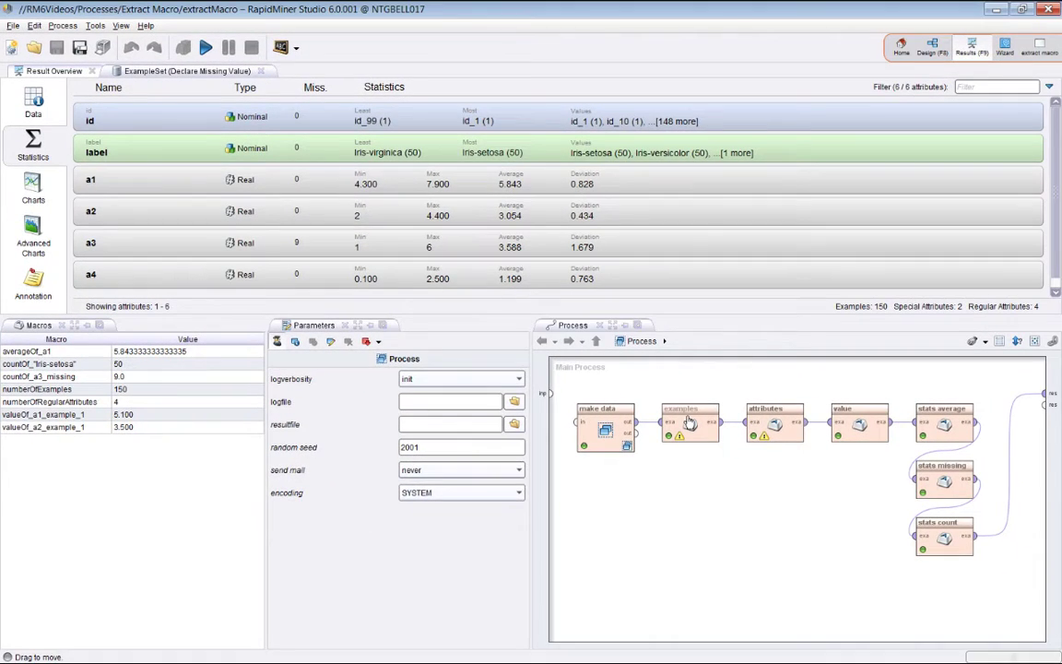
Examine the macro name and macro type of the examples operator and check the extracted numberOfExamples macro.
left_click(689, 421)
left_click(774, 421)
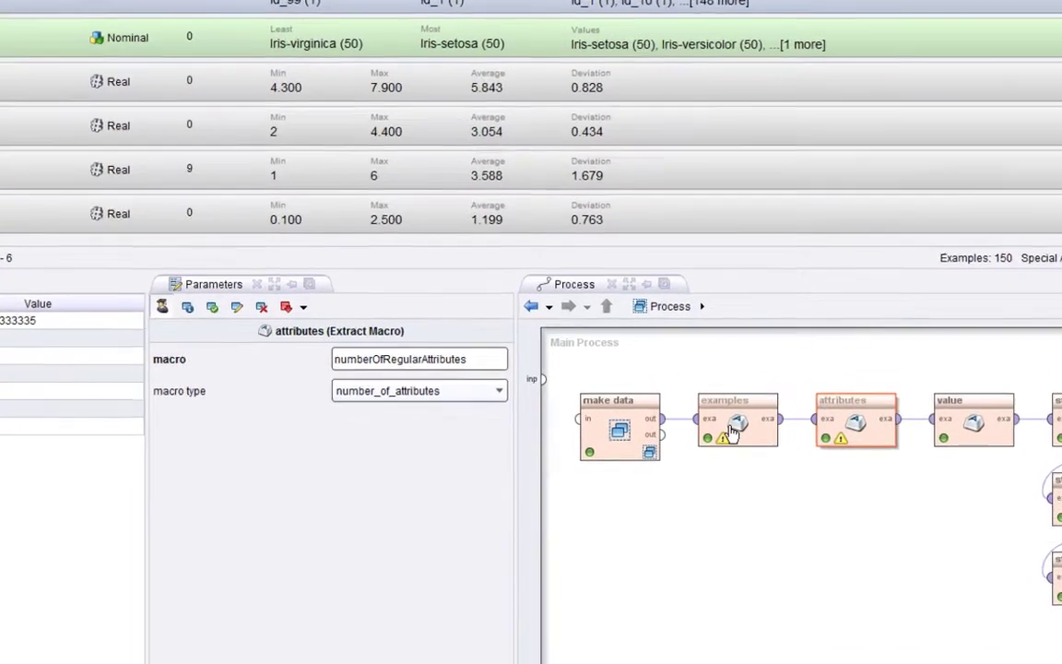
left_click(730, 433)
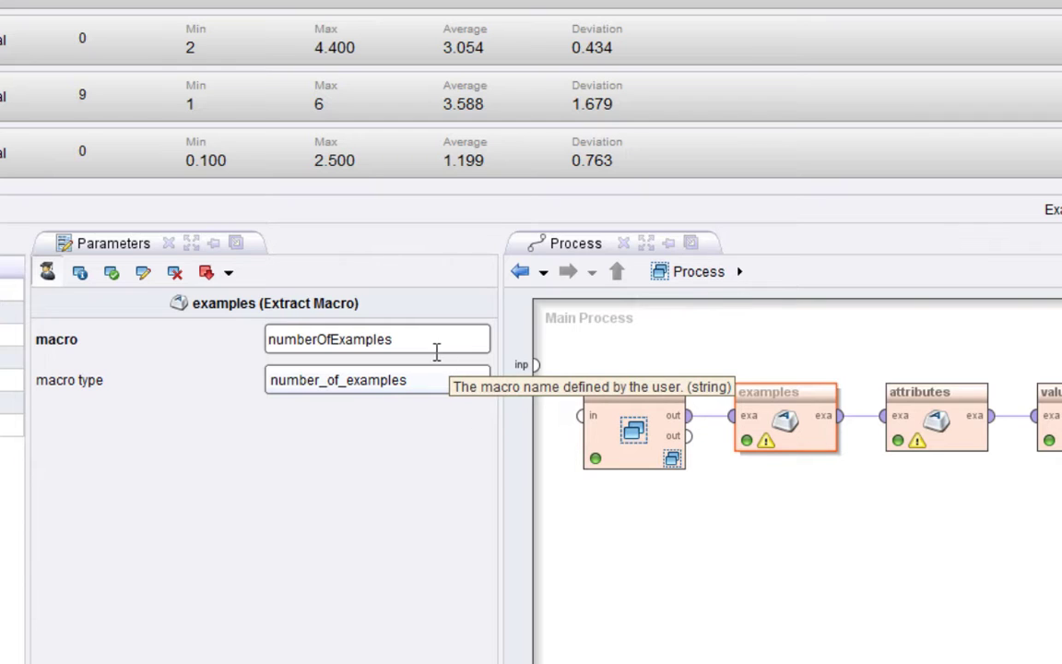
left_click_drag(436, 346, 228, 350)
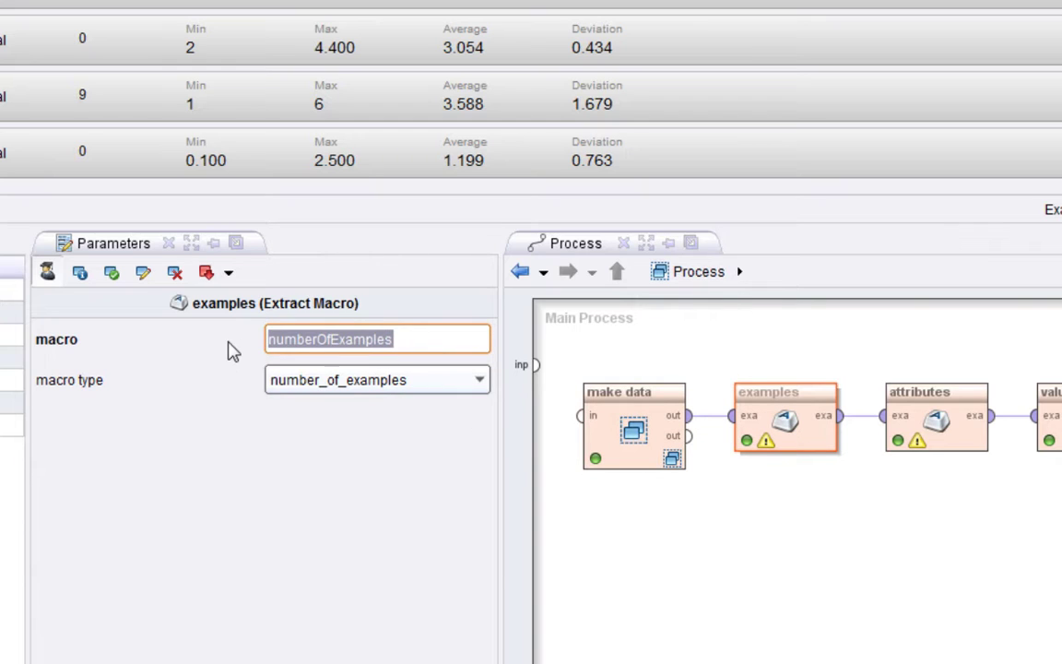
left_click(482, 386)
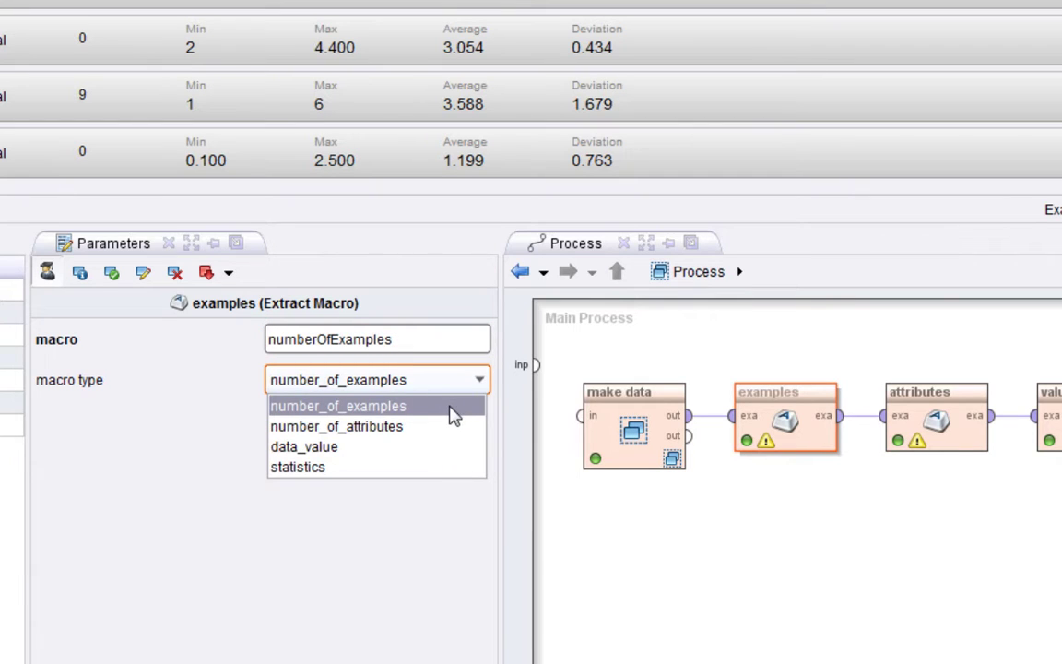
left_click(453, 414)
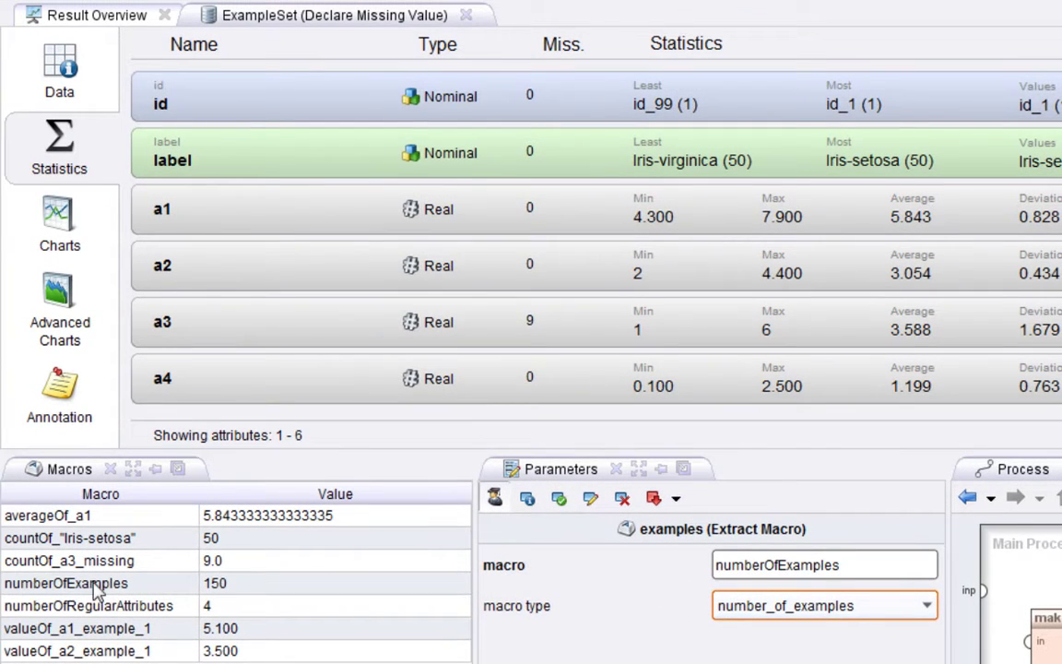
left_click_drag(96, 589, 235, 595)
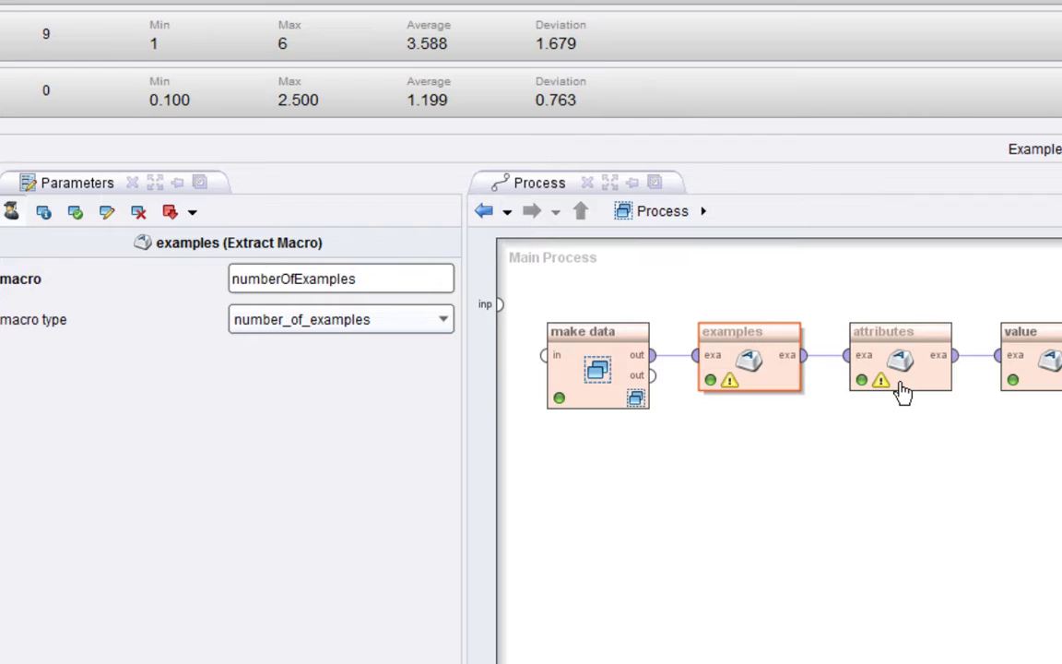
Examine the macro name and macro type of the attributes operator and check the extracted numberOfRegularAttributes macro.
left_click(899, 386)
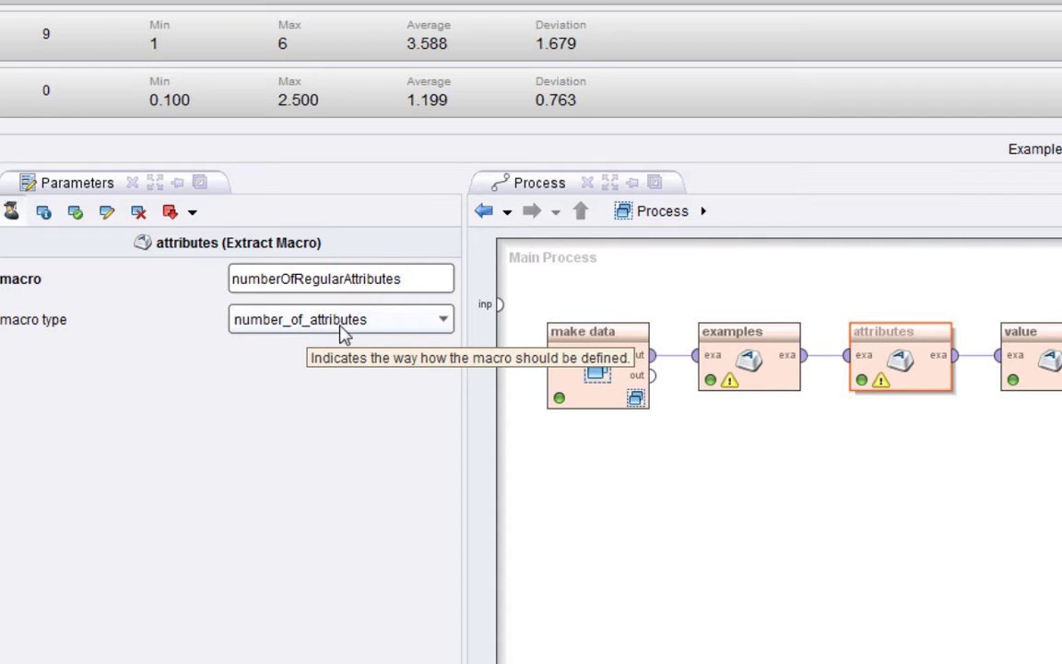
left_click(442, 322)
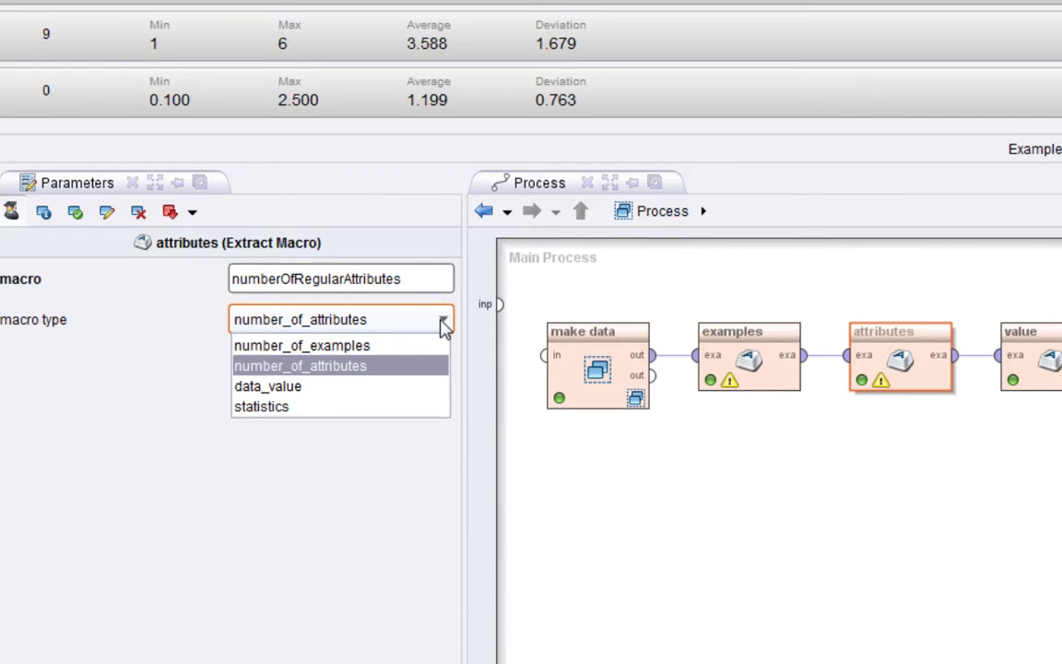
left_click(401, 370)
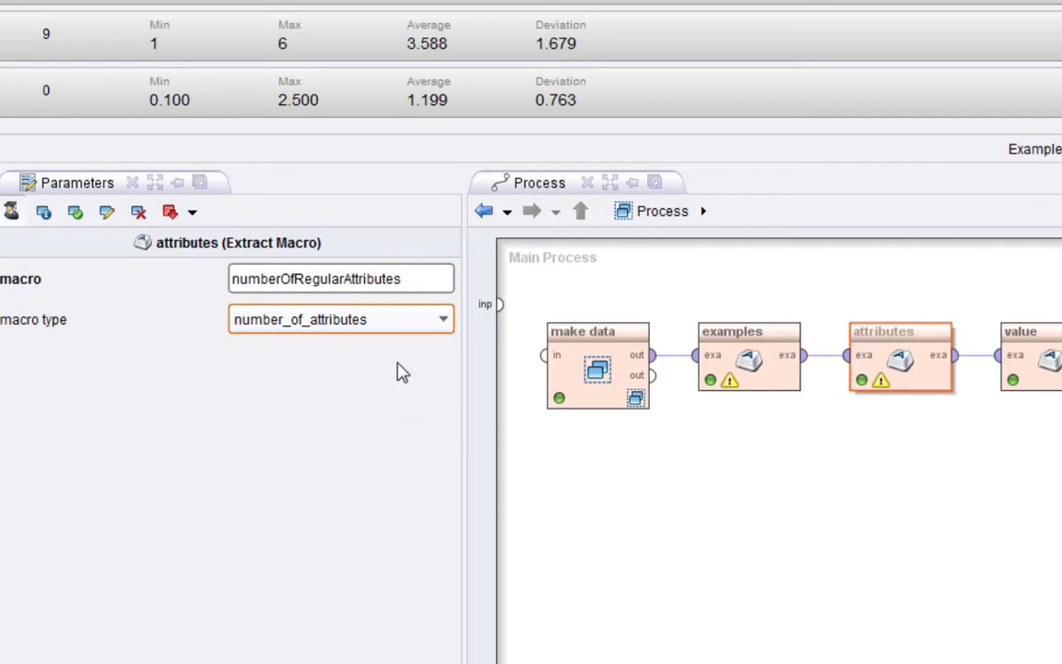
left_click(315, 280)
double_click(325, 289)
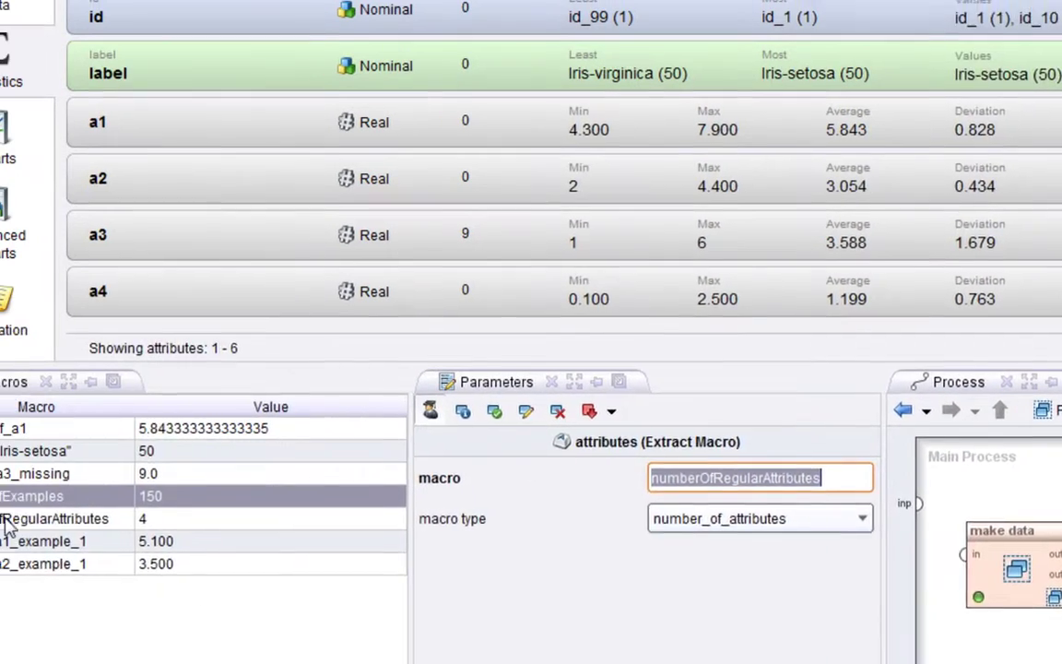
left_click(79, 552)
left_click(235, 553)
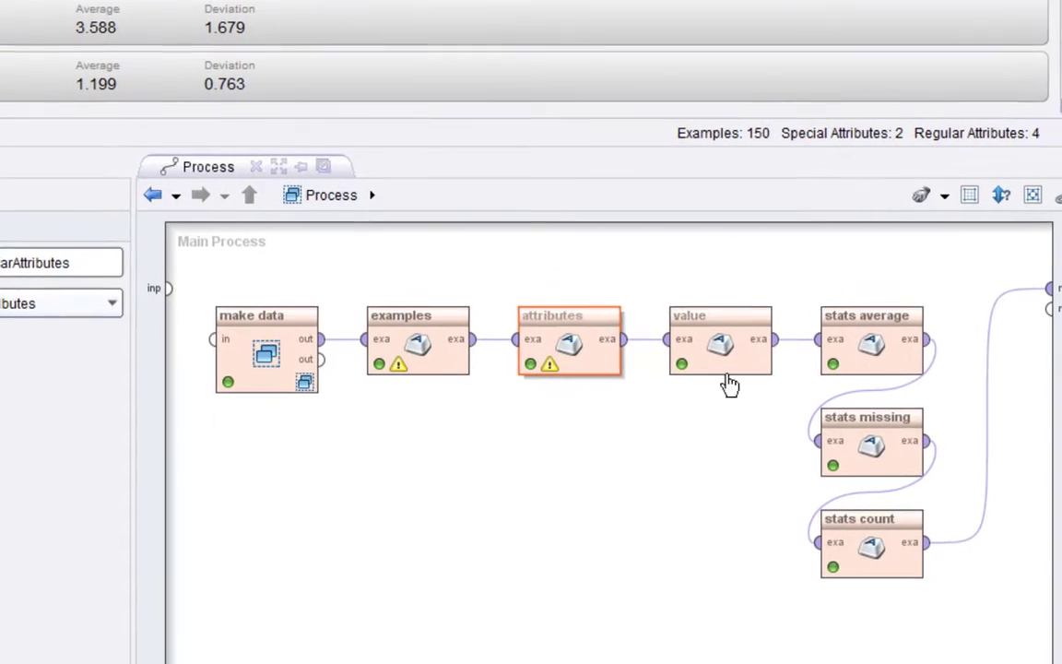
Examine the value operator's parameters and compare the valueOf_a1_example_1 macro with the example set's data rows.
left_click(655, 617)
left_click(712, 470)
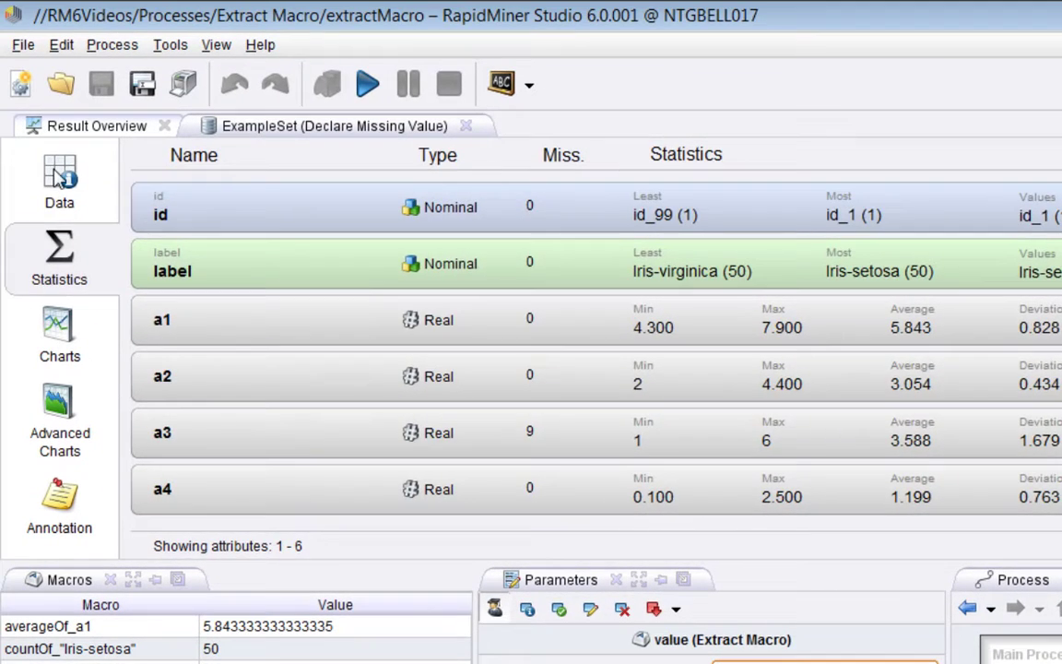
left_click(57, 180)
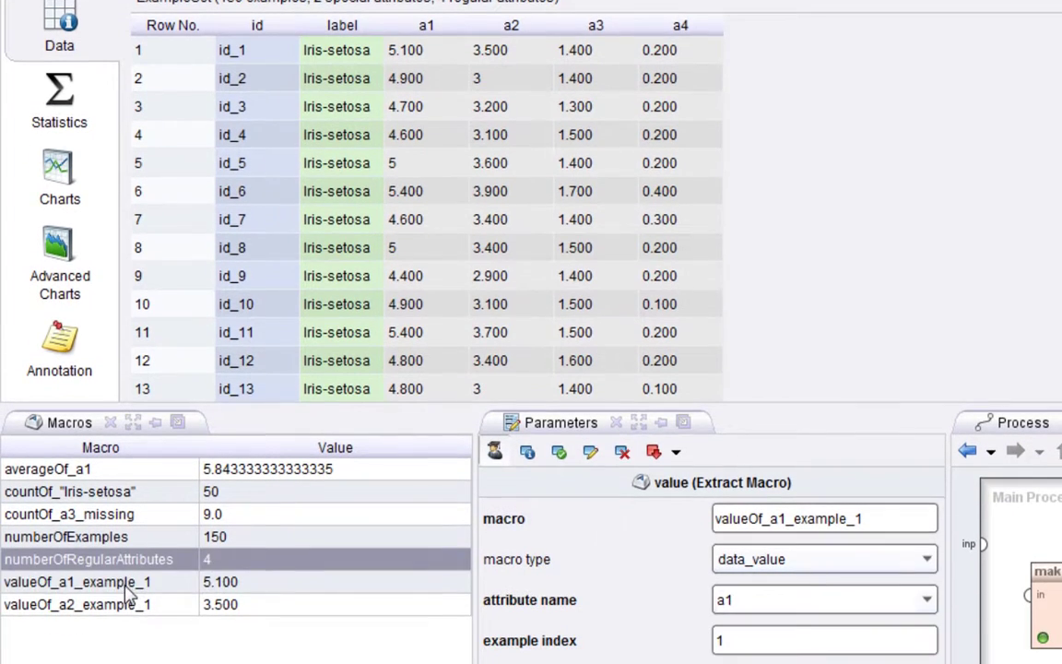
left_click(126, 586)
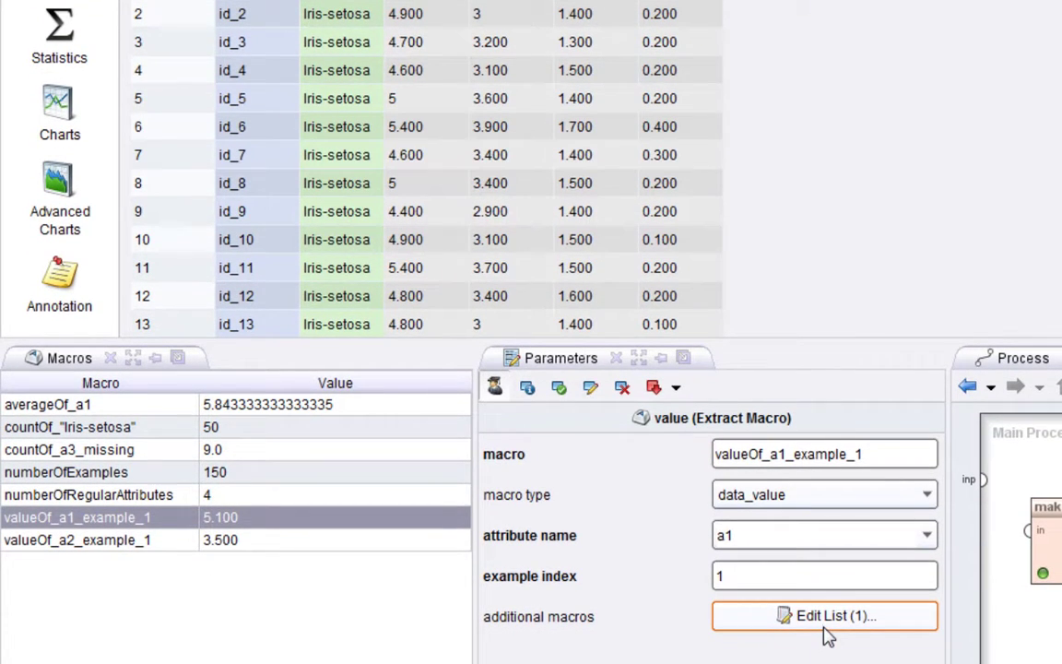
Inspect the value operator's additional macros list and its attribute choices, cancel out, and check the valueOf_a2_example_1 macro.
left_click(827, 615)
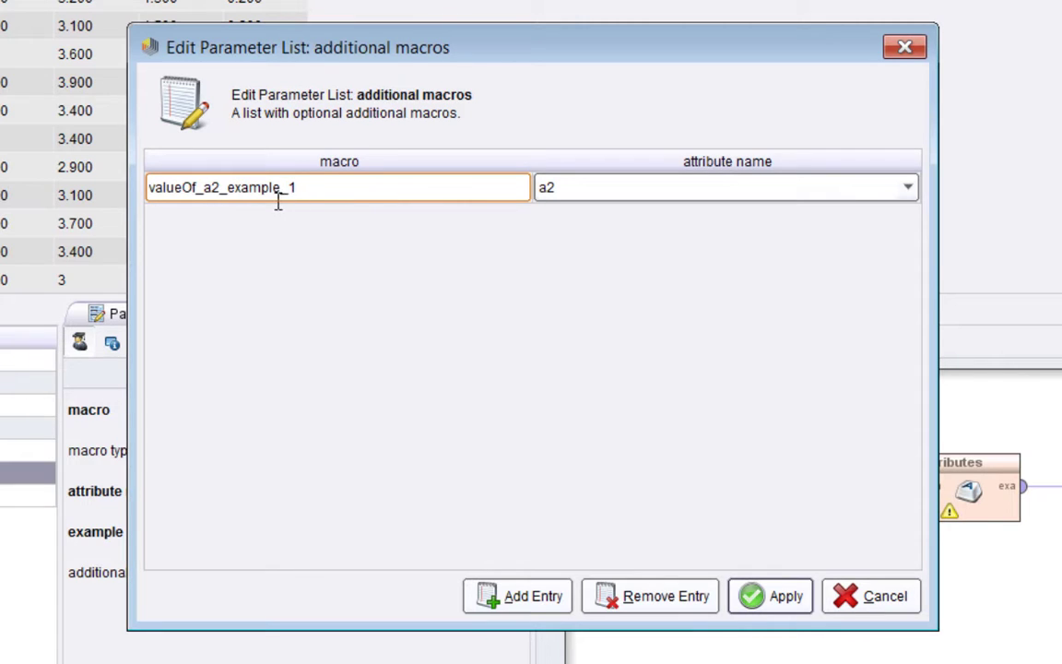
left_click(908, 190)
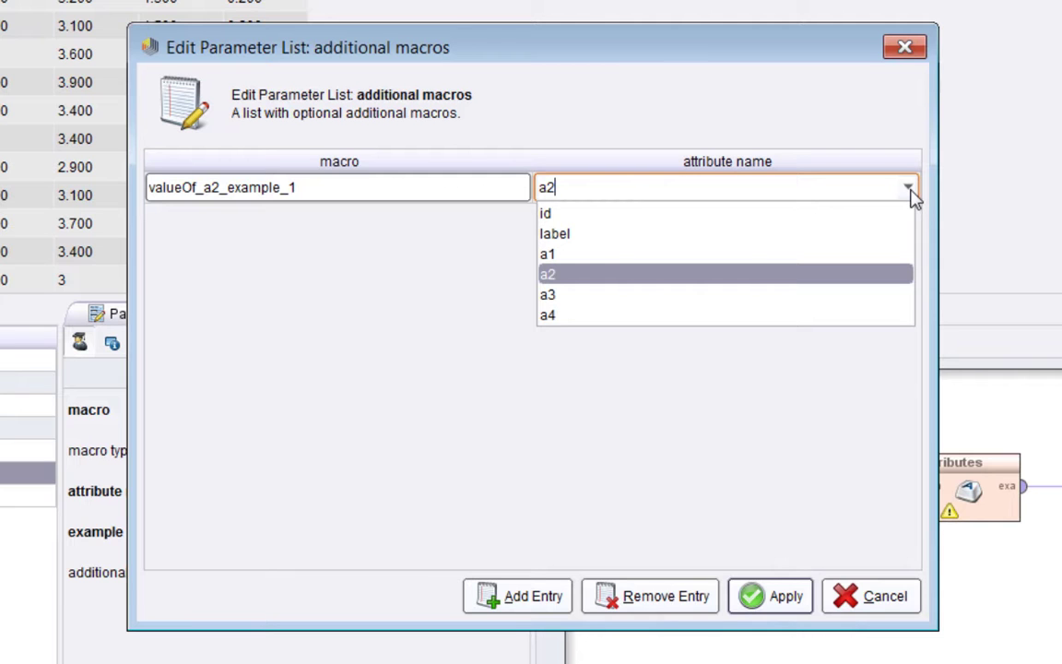
left_click(908, 192)
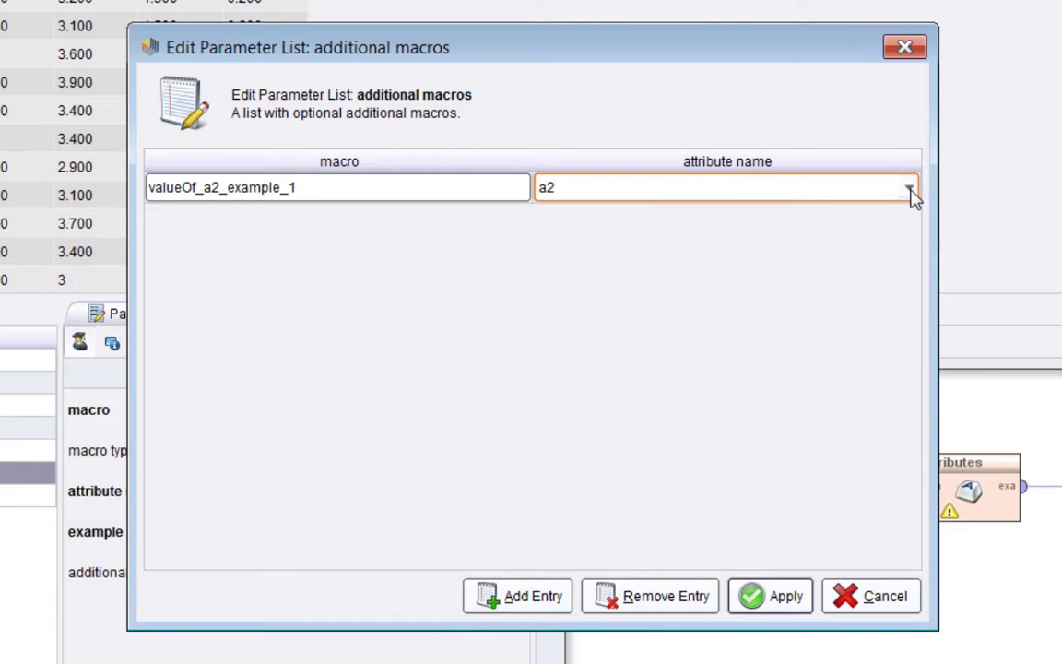
left_click(853, 597)
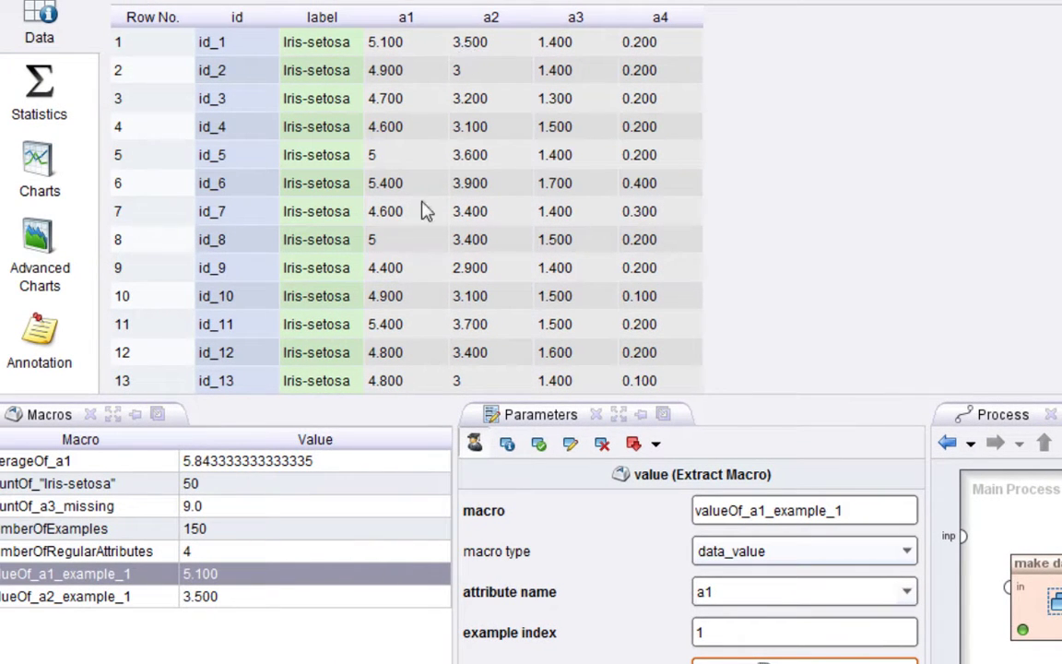
left_click(134, 597)
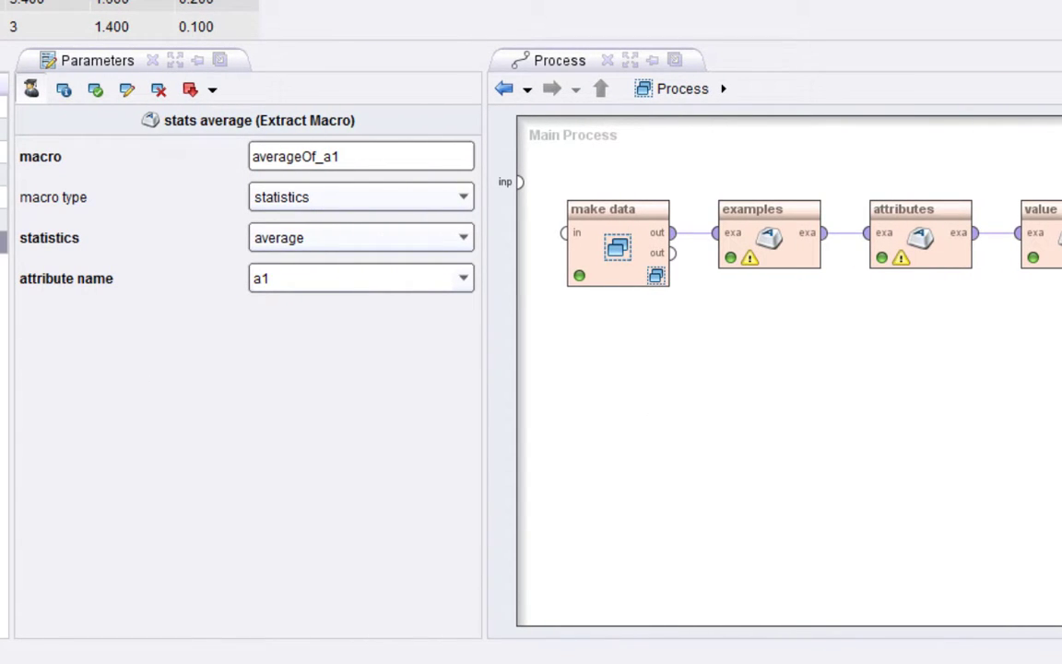
Examine the stats average operator's macro name and the options available for its macro type, statistic and attribute.
left_click(358, 159)
left_click_drag(359, 159, 225, 162)
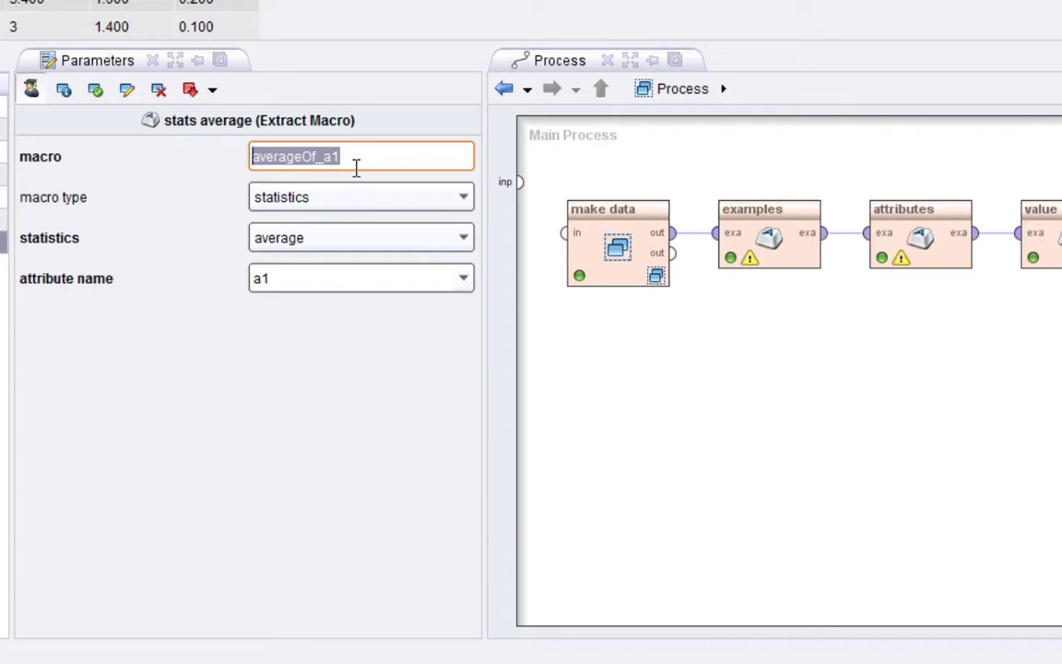
left_click(463, 201)
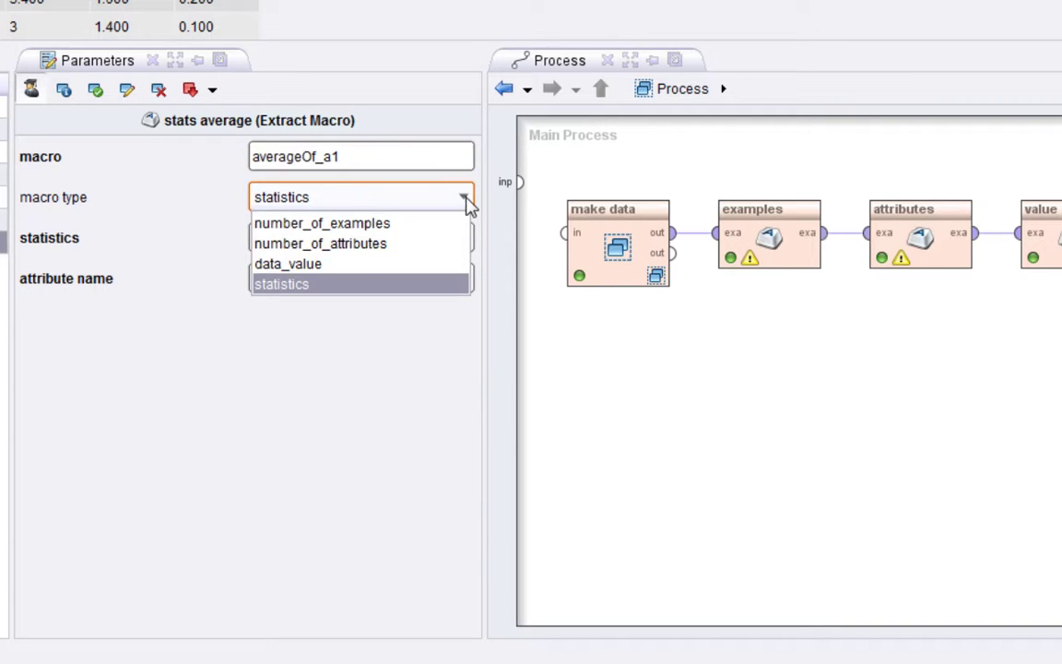
left_click(464, 202)
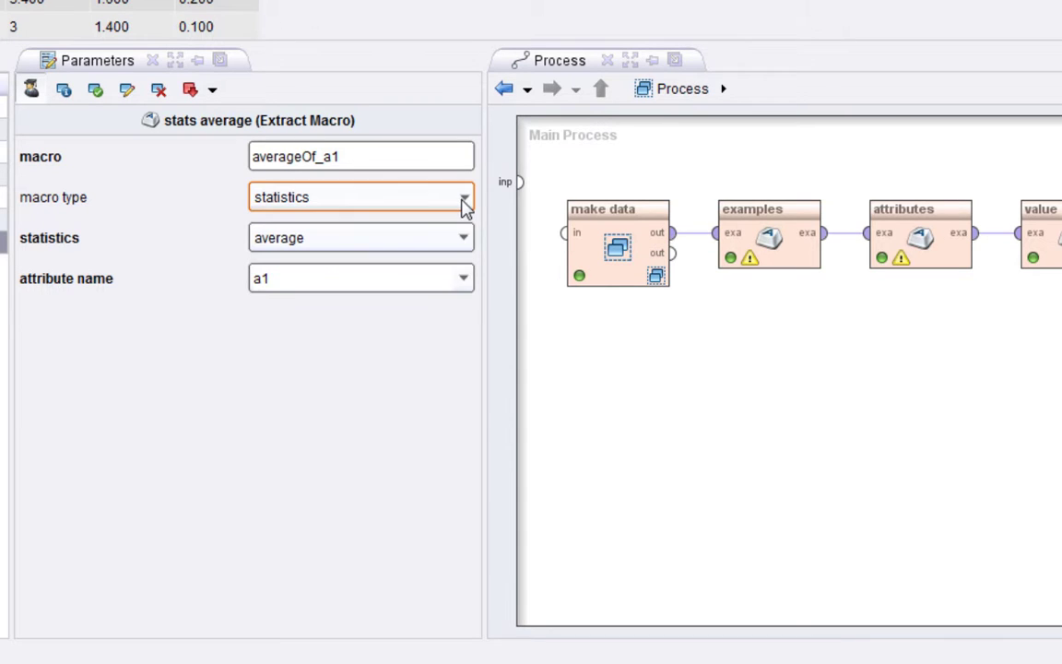
left_click(466, 241)
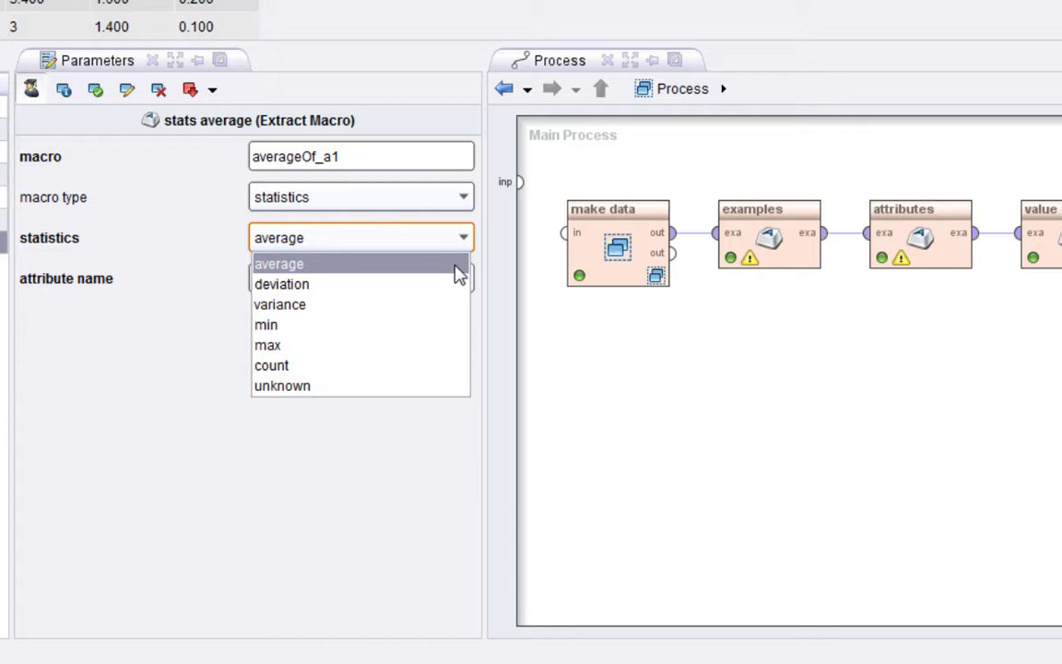
left_click(458, 275)
left_click(464, 282)
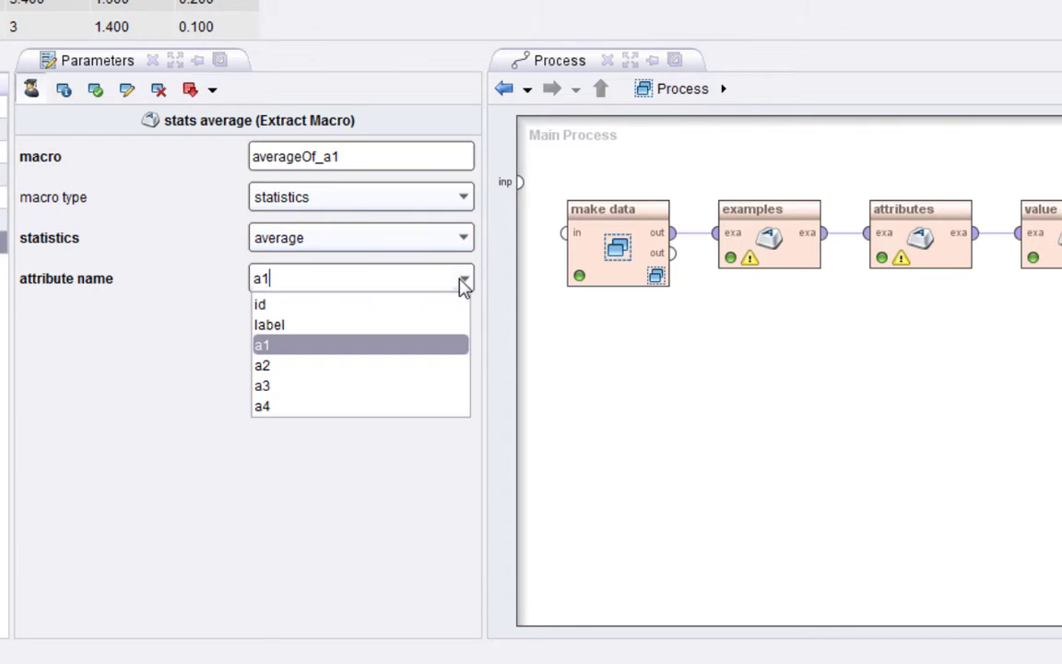
left_click(464, 282)
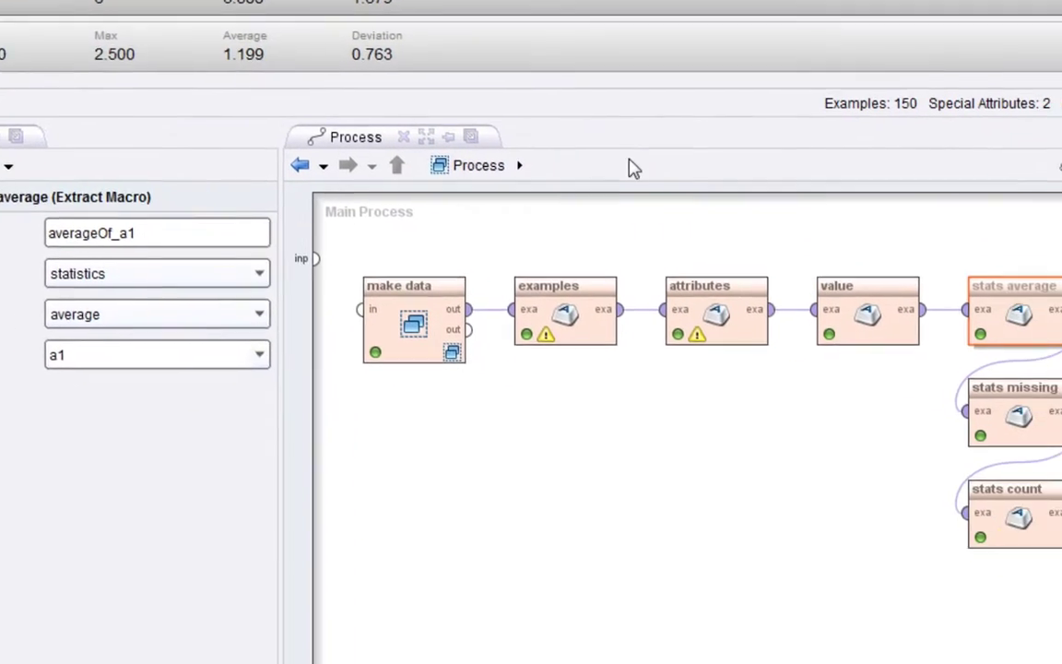
Examine the stats missing operator's statistic and attribute settings and check the countOf_a3_missing macro against the example set statistics.
left_click(1017, 415)
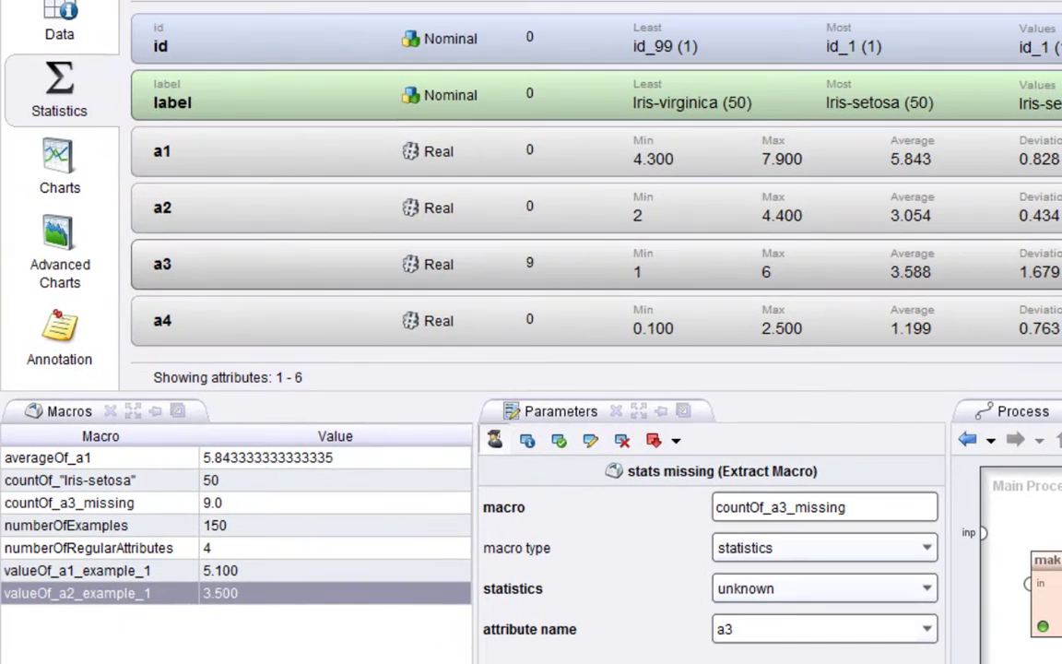
left_click(866, 518)
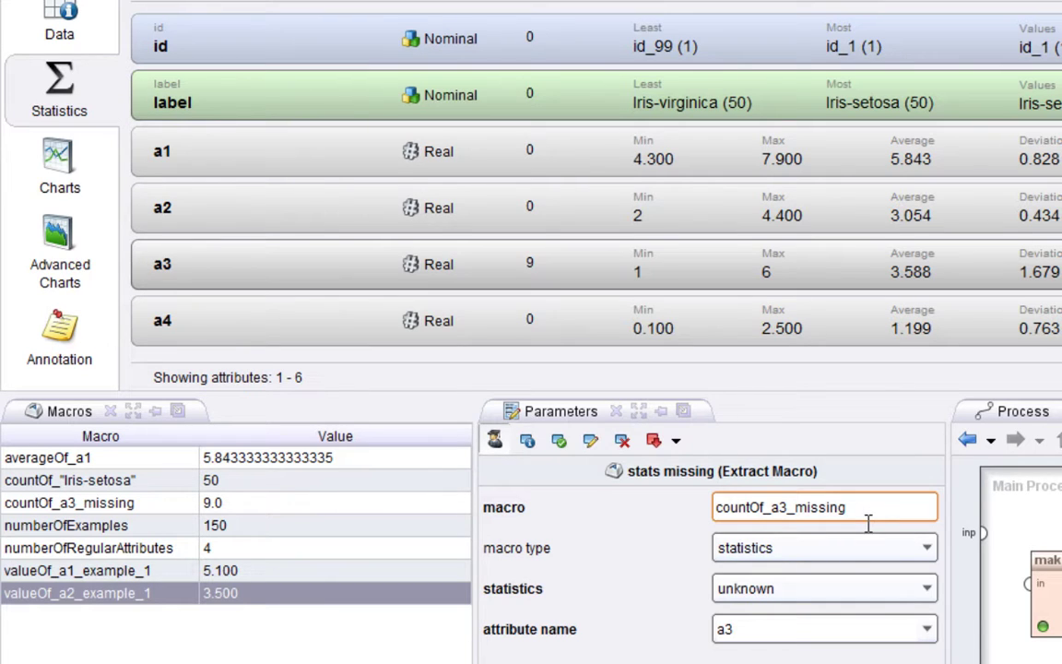
left_click(930, 591)
left_click(927, 631)
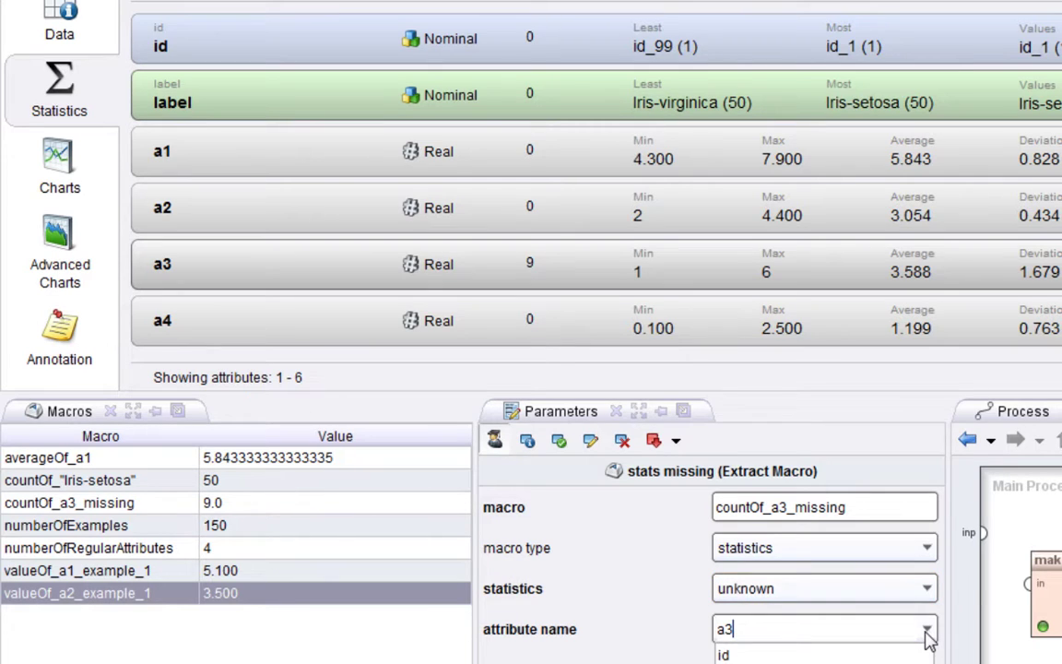
left_click(927, 635)
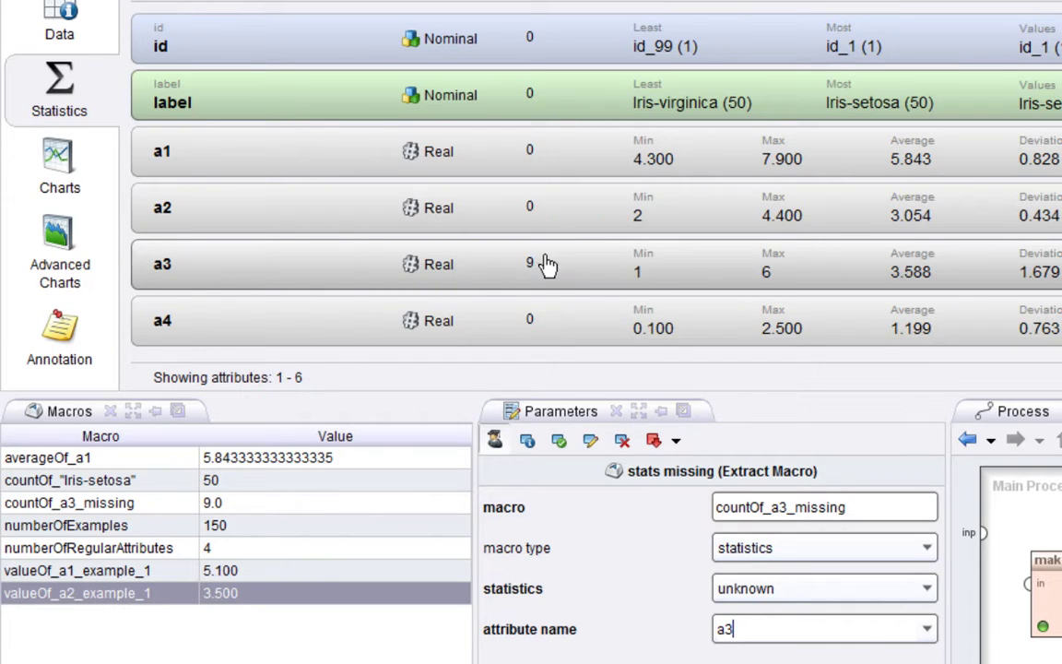
left_click(37, 504)
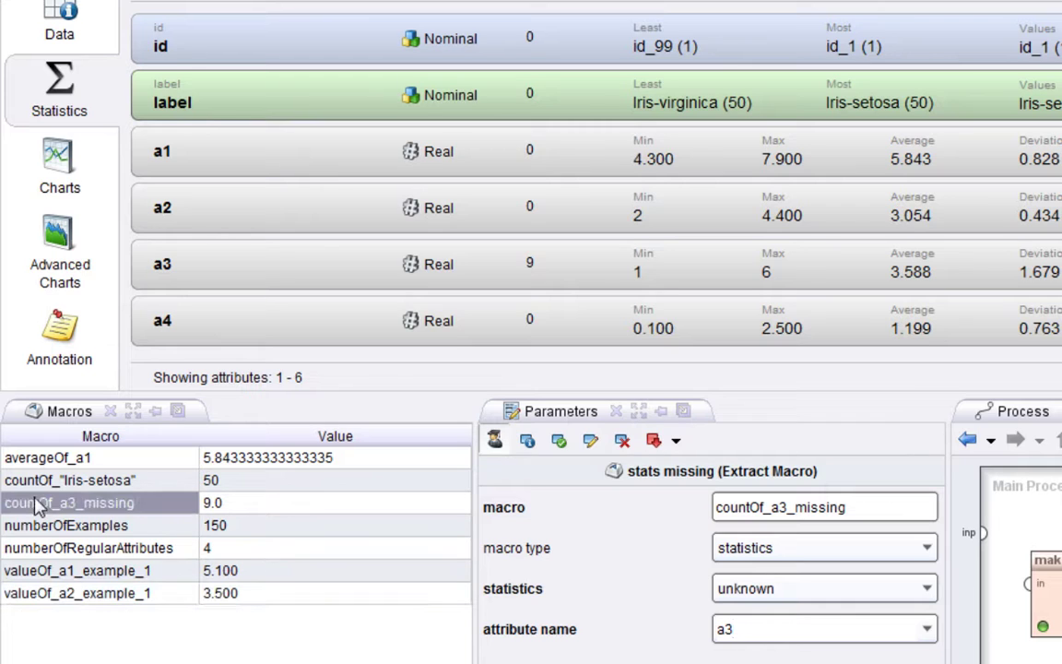
left_click(248, 513)
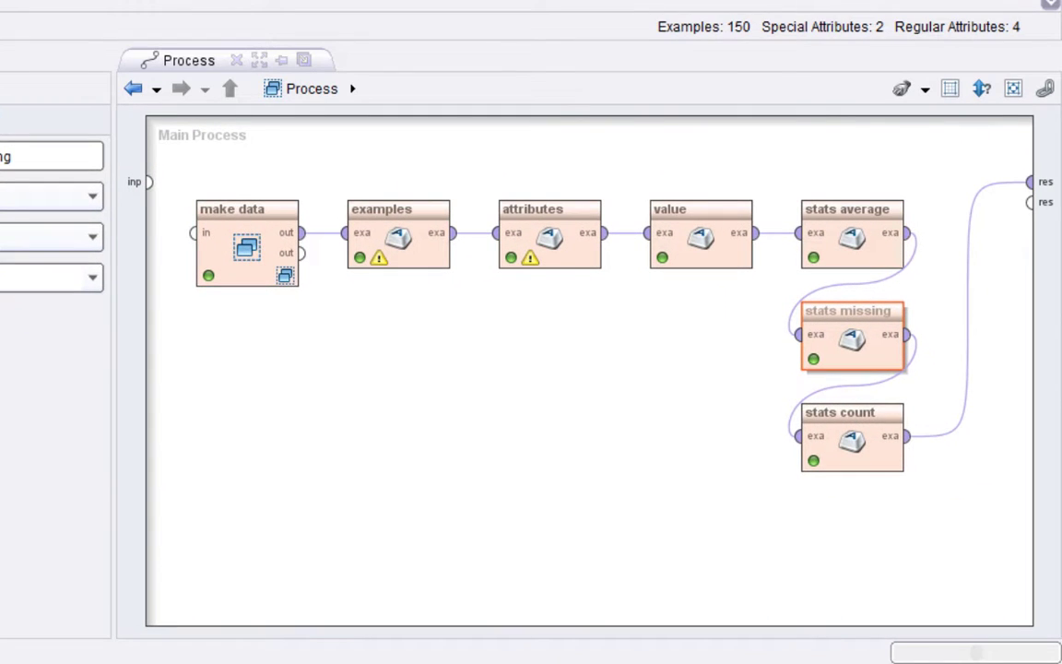
Examine the stats count operator's macro name and the options available for its macro type, statistic and attribute name.
left_click(840, 412)
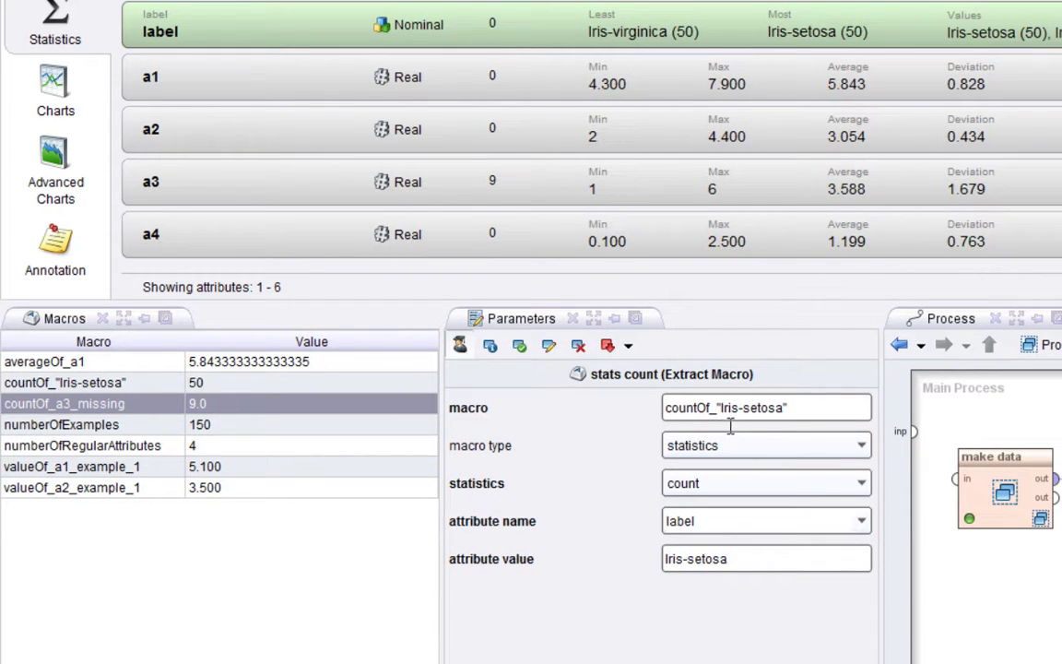
left_click_drag(822, 419, 641, 425)
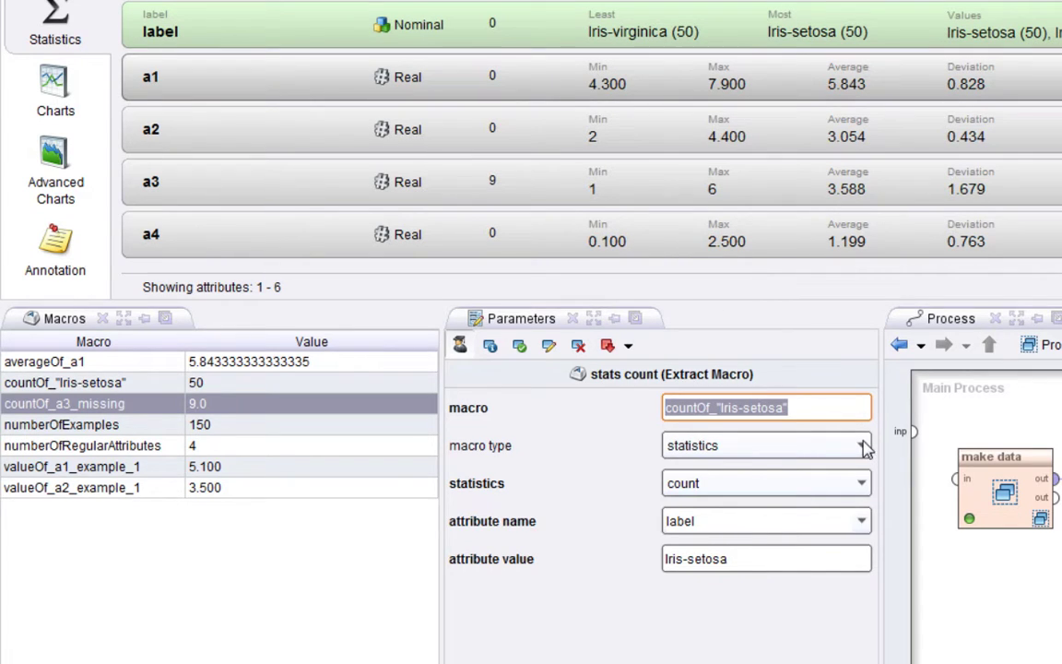
left_click(862, 447)
left_click(862, 446)
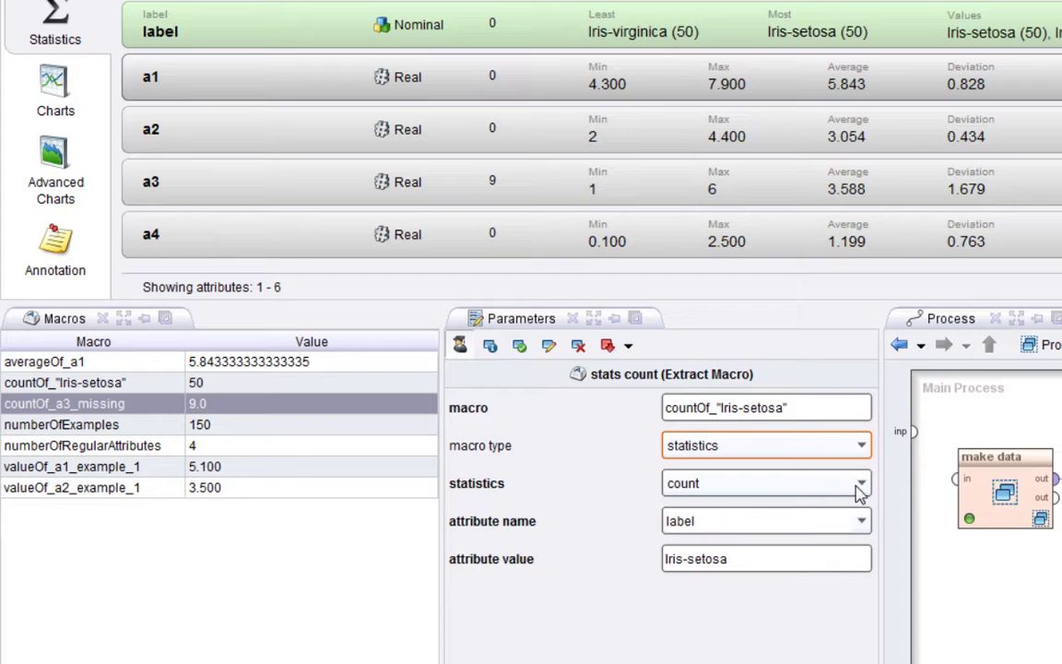
left_click(860, 484)
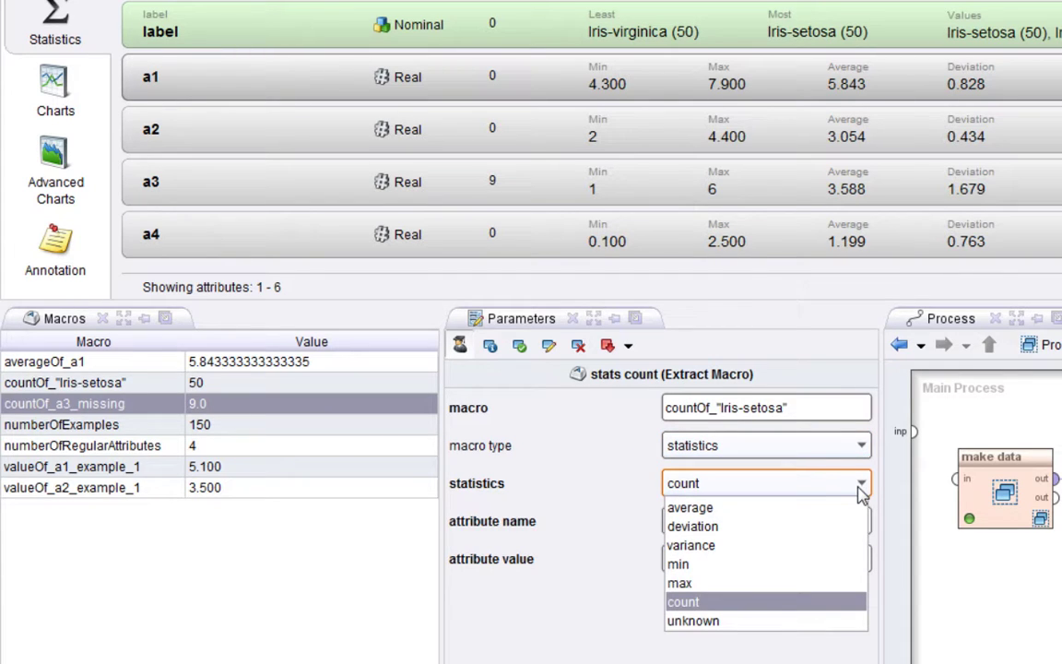
left_click(859, 491)
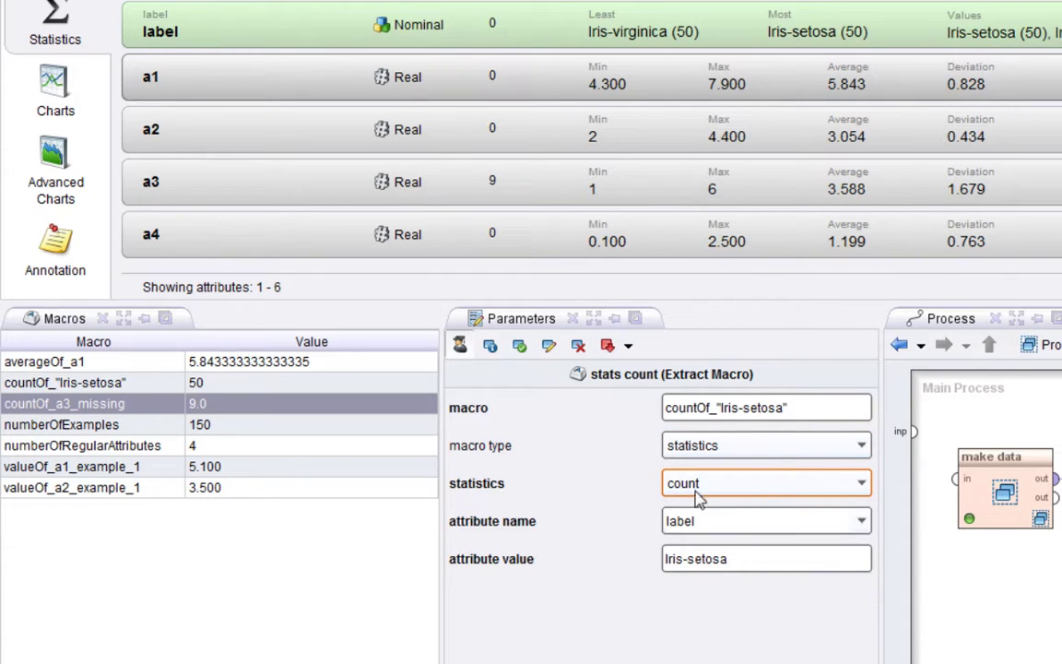
left_click(862, 522)
left_click(862, 522)
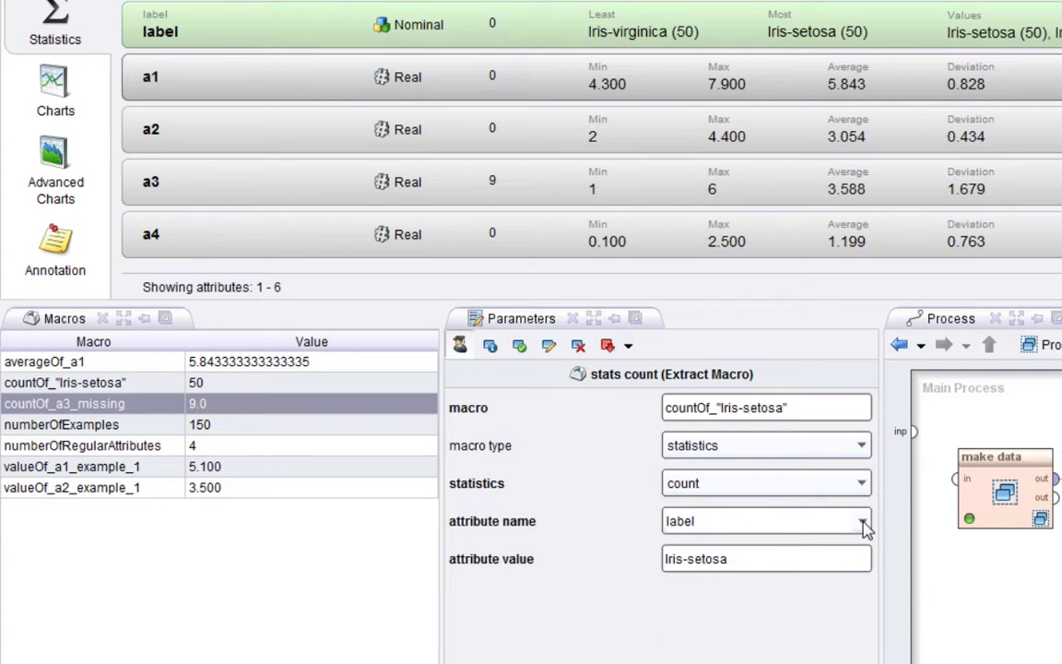
Check the stats count operator's attribute value against the countOf_"Iris-setosa" macro and review the available statistics options again.
left_click(761, 570)
left_click_drag(765, 568, 623, 569)
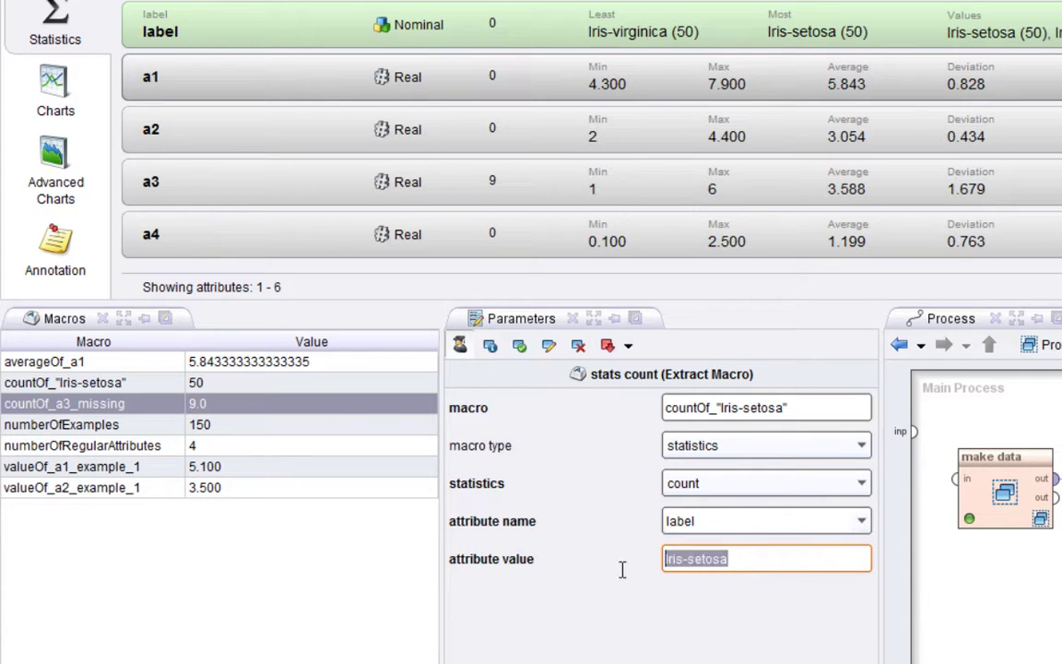
left_click(751, 569)
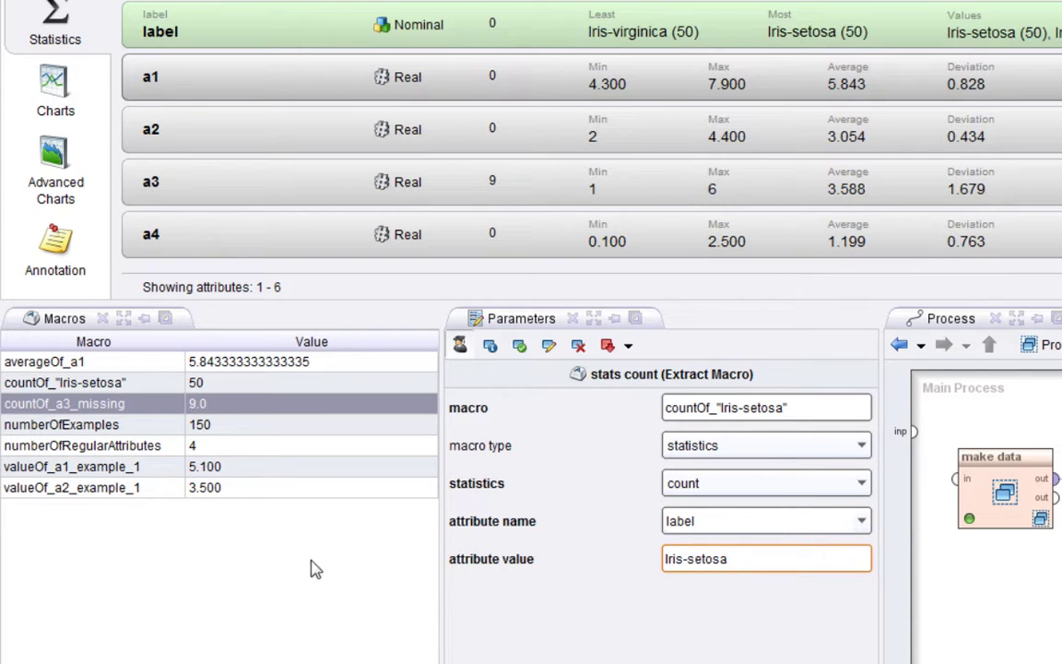
left_click(106, 387)
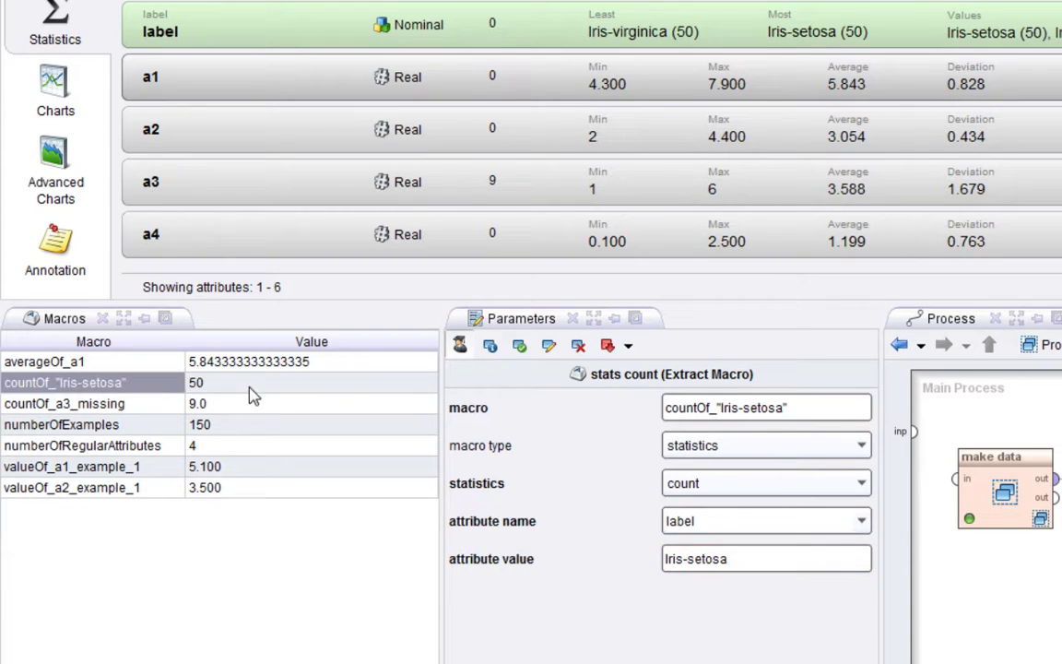
left_click(101, 387)
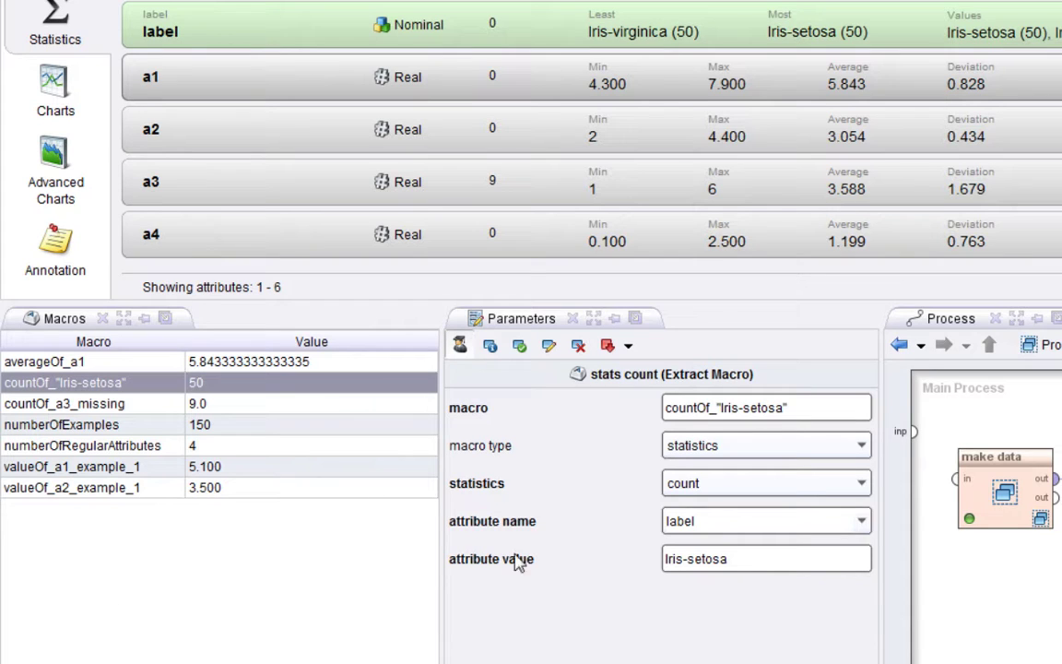
left_click(859, 484)
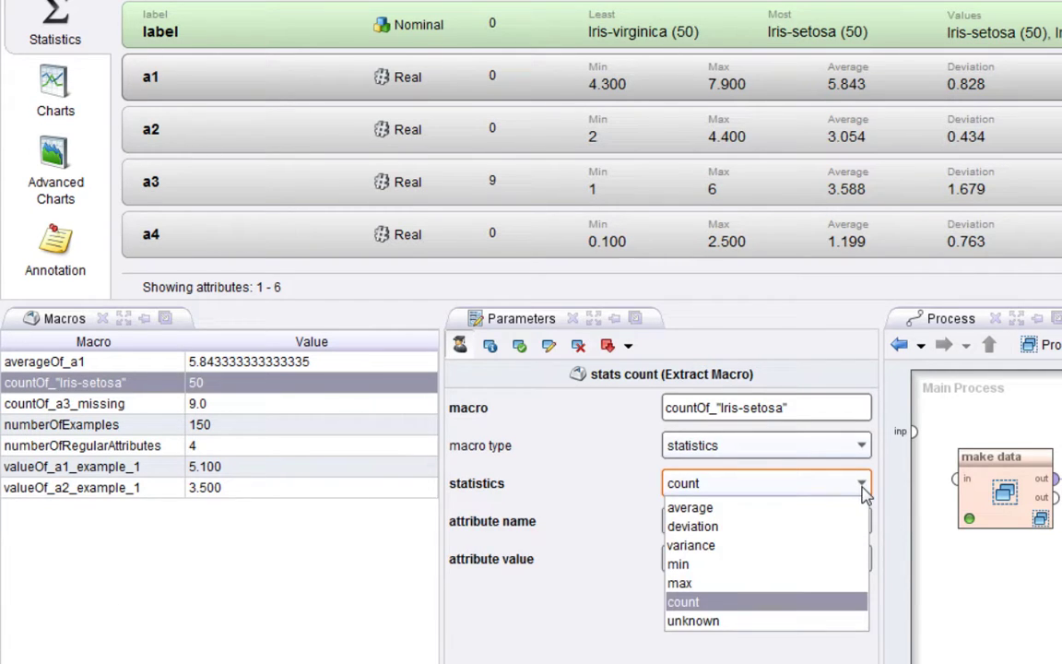